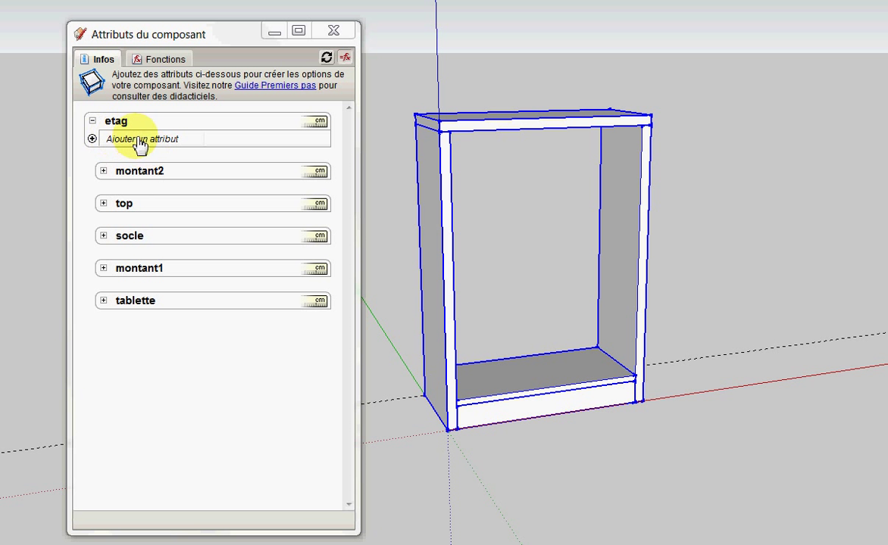
Add Position (X, Y, Z at 0 cm) and Taille (LenX 88, LenY 40, LenZ 124 cm) attributes to etag
left_click(98, 141)
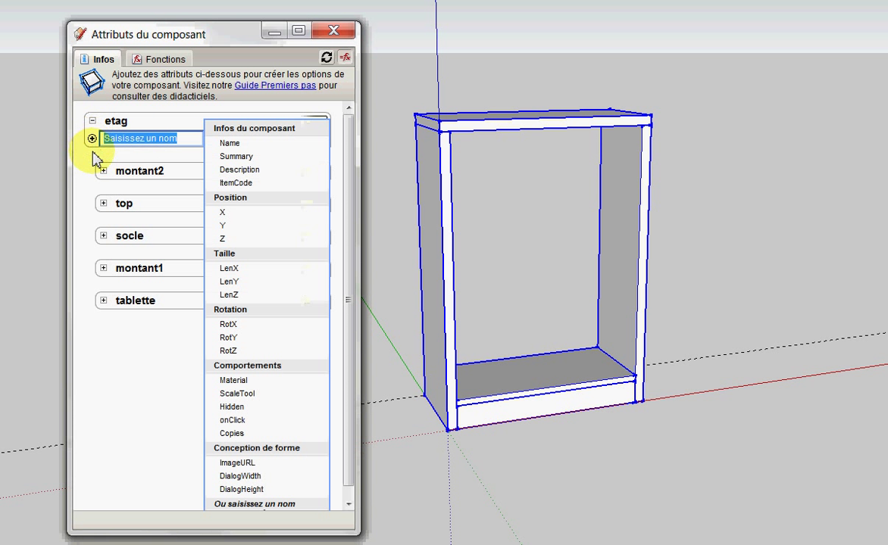
left_click(270, 203)
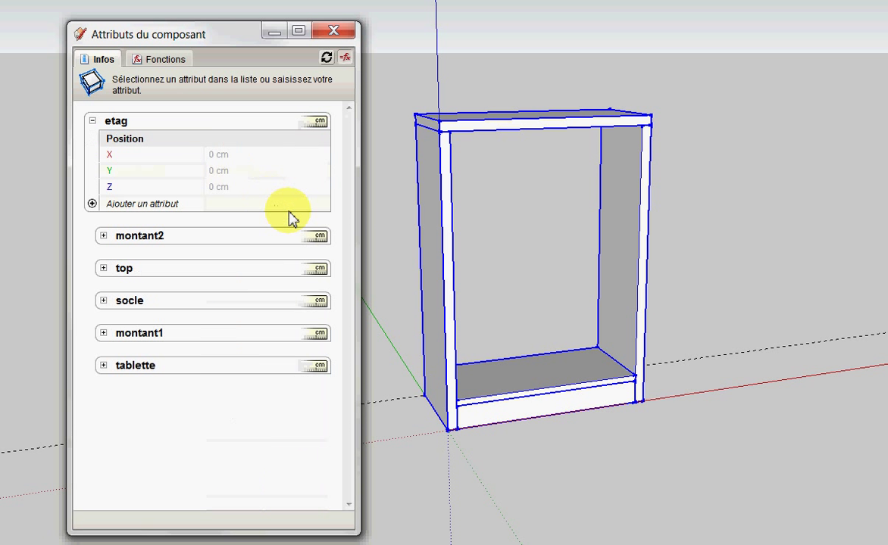
left_click(92, 204)
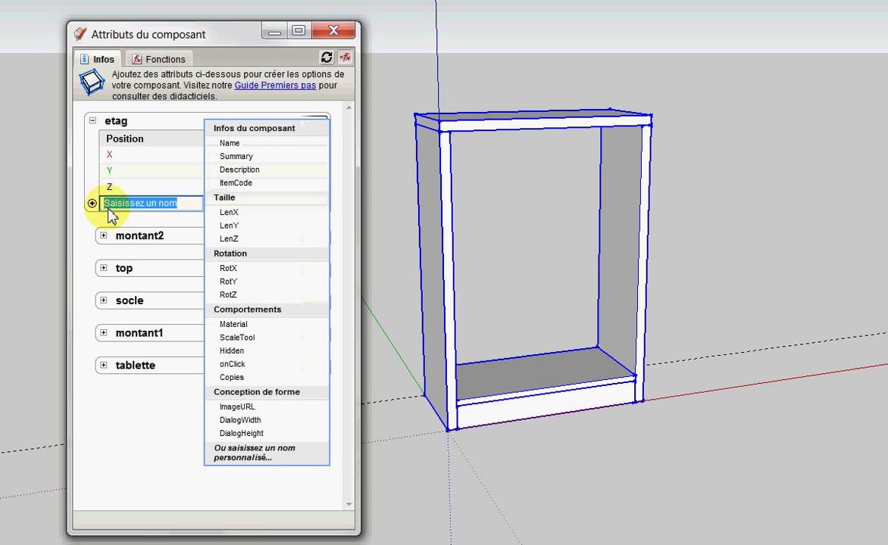
left_click(251, 206)
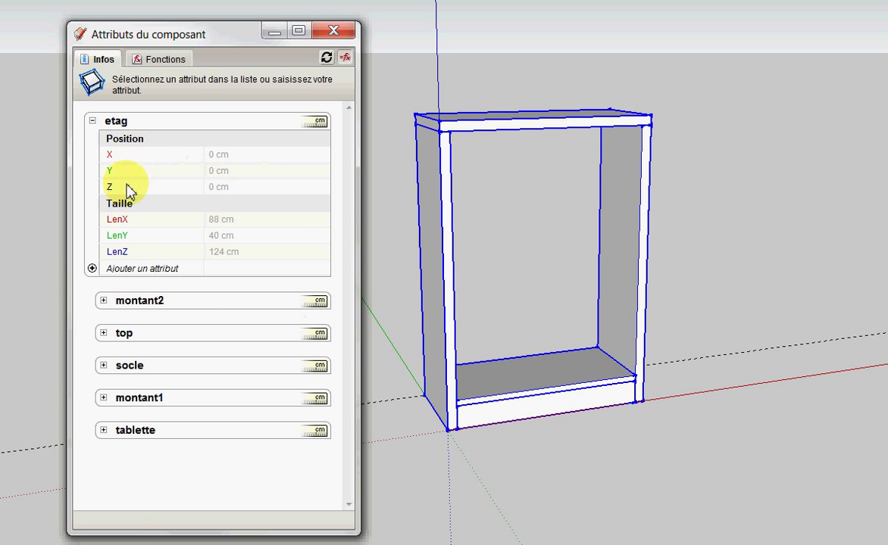
Create custom attribute ep on etag as an editable text field, stored in centimetres, displayed in millimetres
left_click(92, 270)
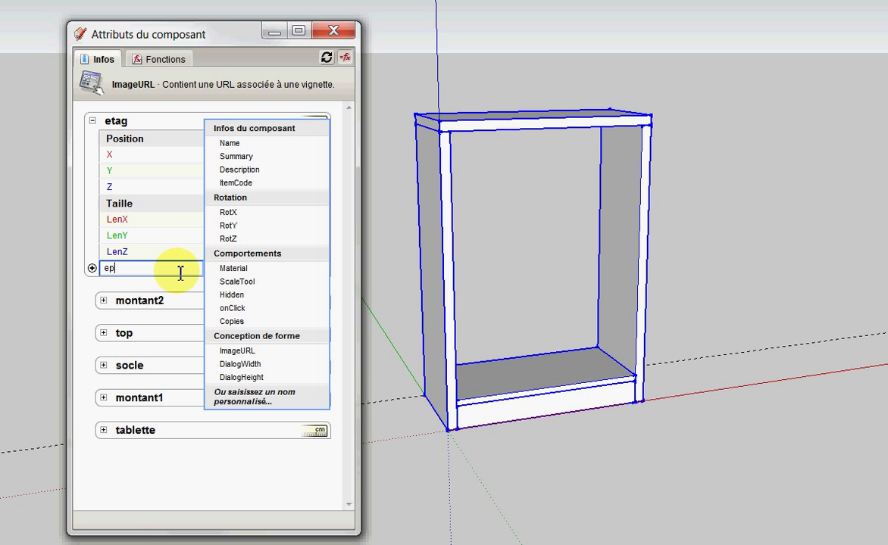
type("ep")
key("Return")
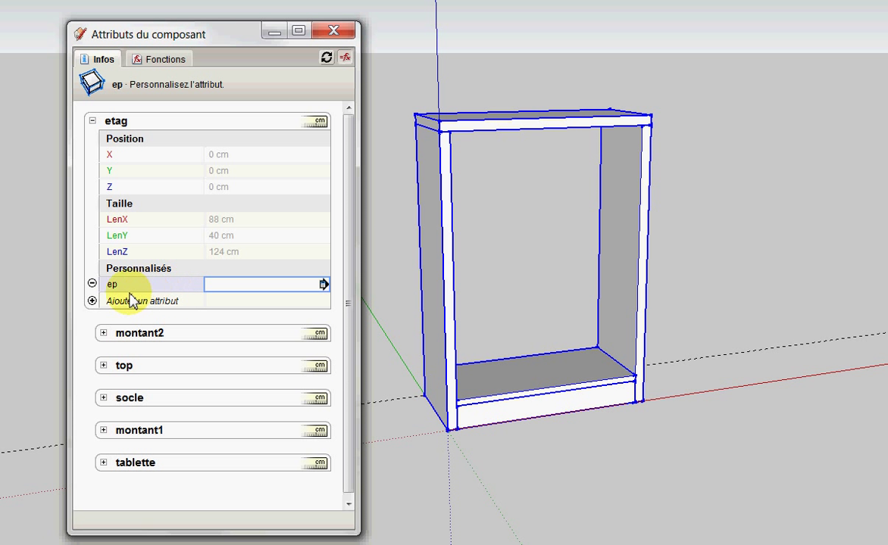
left_click(323, 285)
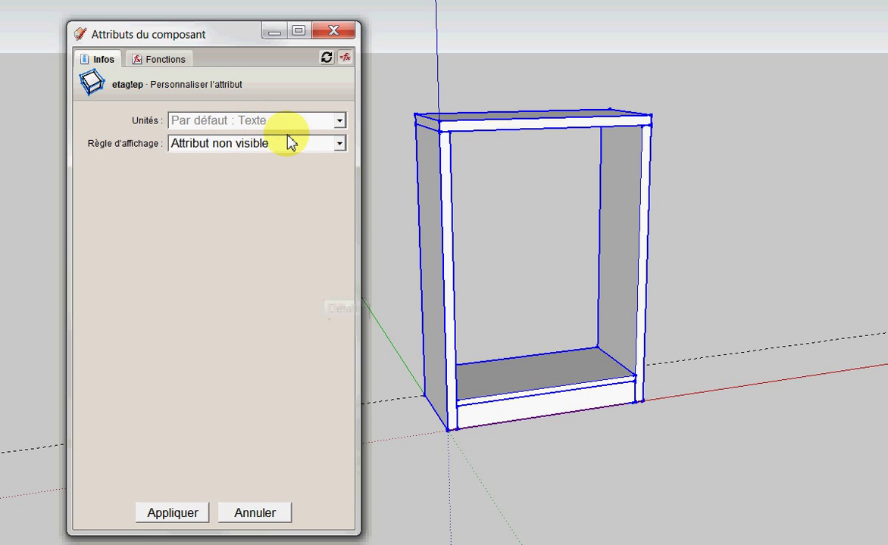
left_click(339, 144)
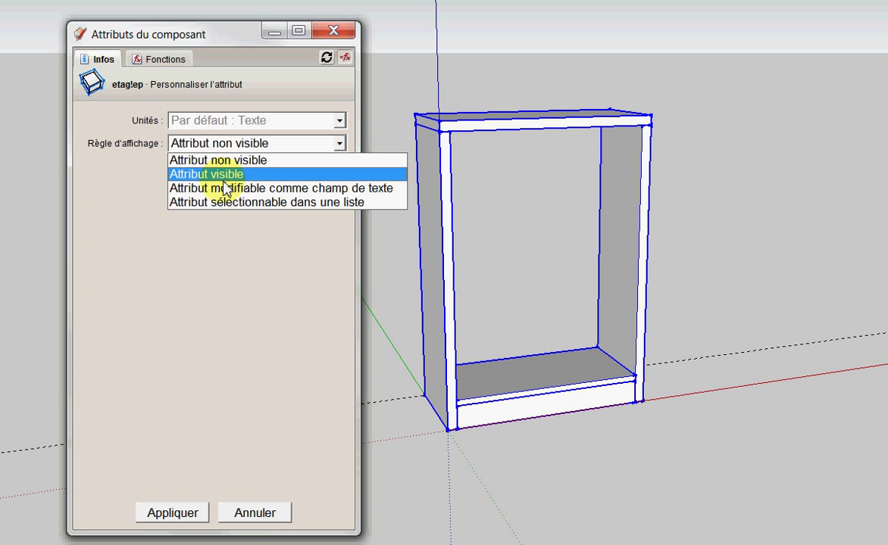
left_click(359, 196)
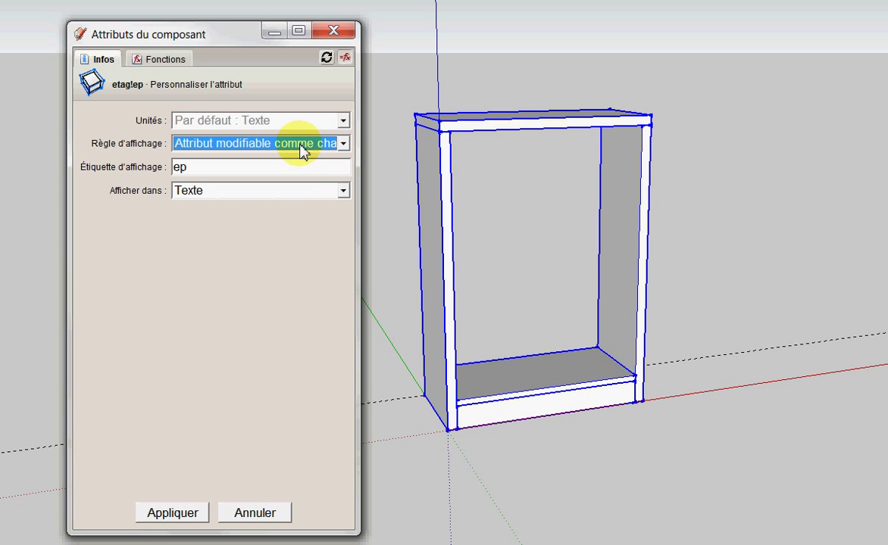
left_click(344, 121)
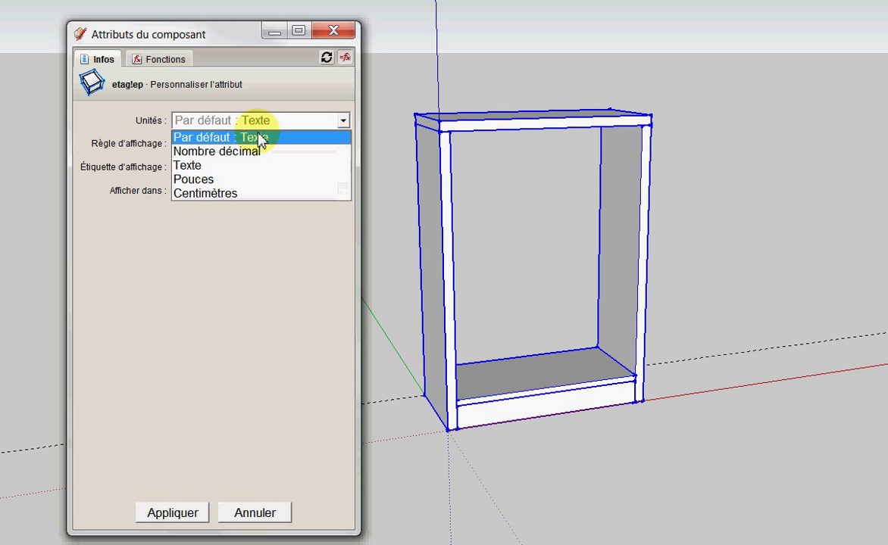
left_click(227, 194)
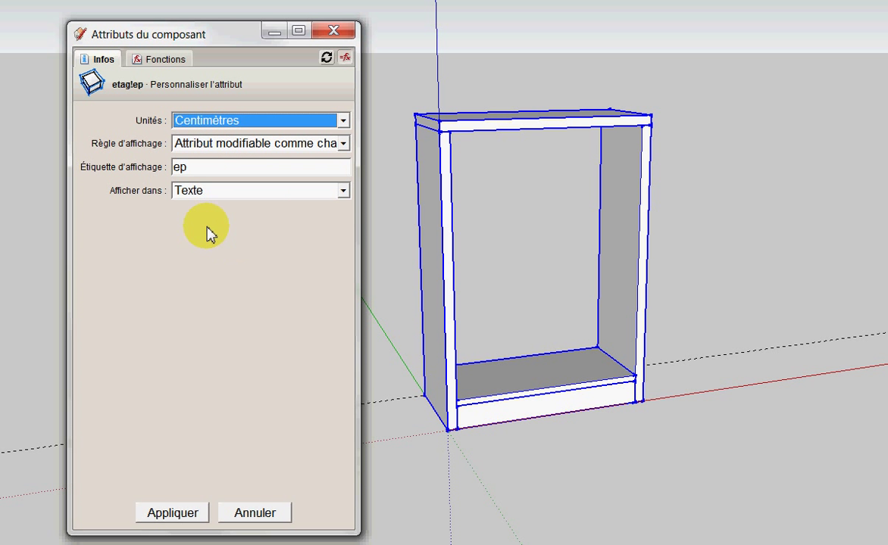
left_click(344, 192)
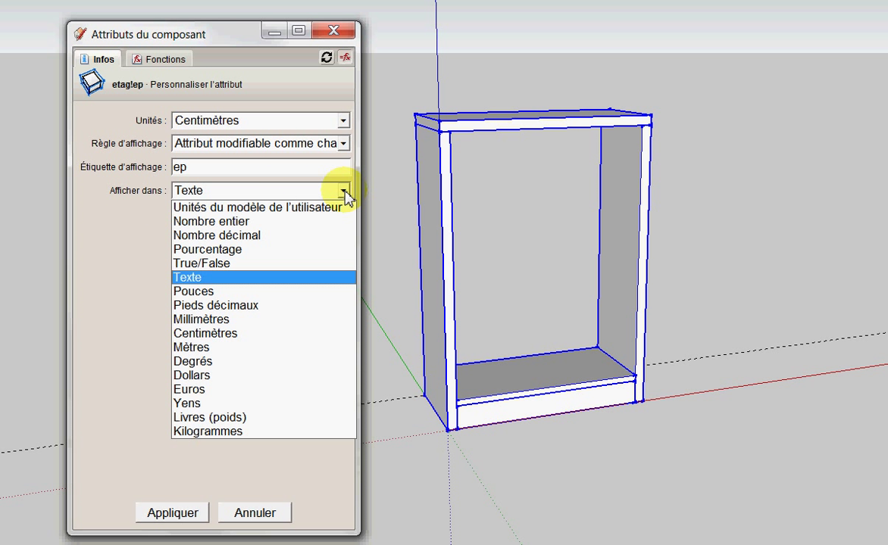
left_click(227, 319)
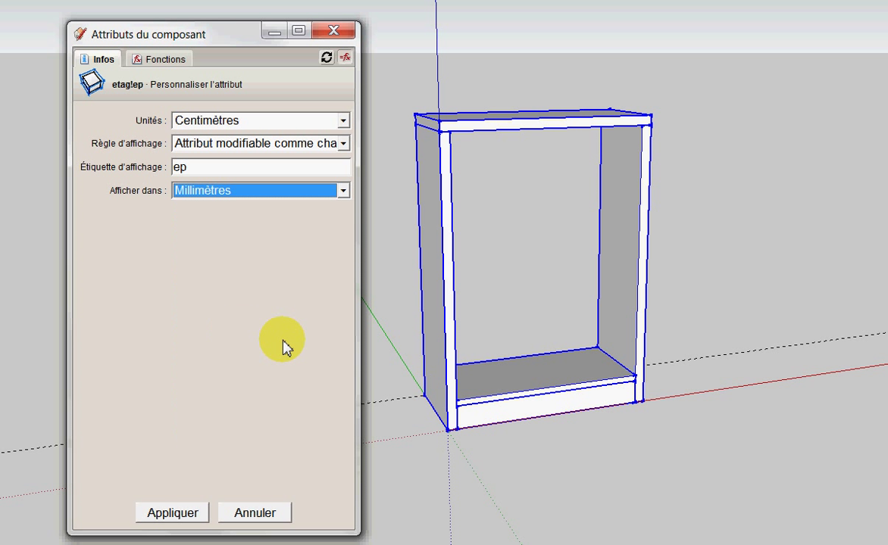
left_click(188, 515)
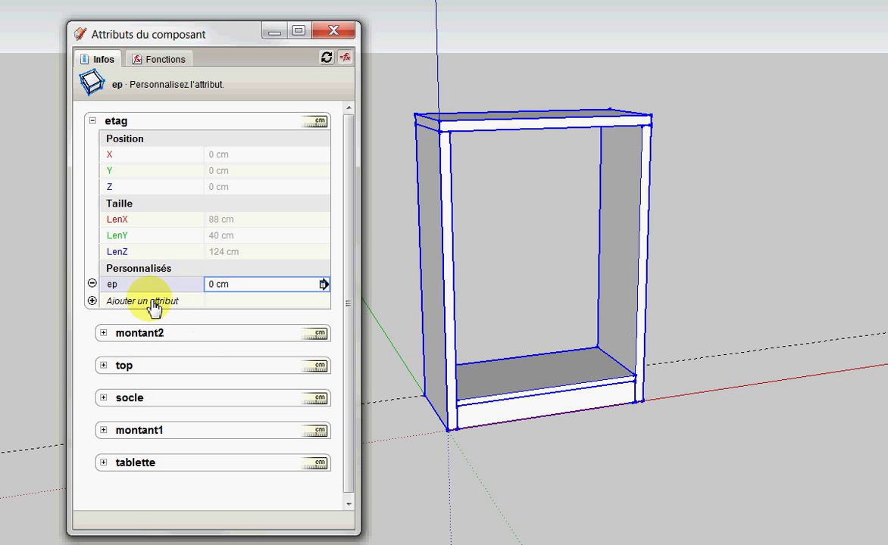
Set ep to 4 cm and begin adding a new etag attribute named int
left_click(233, 288)
left_click_drag(234, 288, 195, 294)
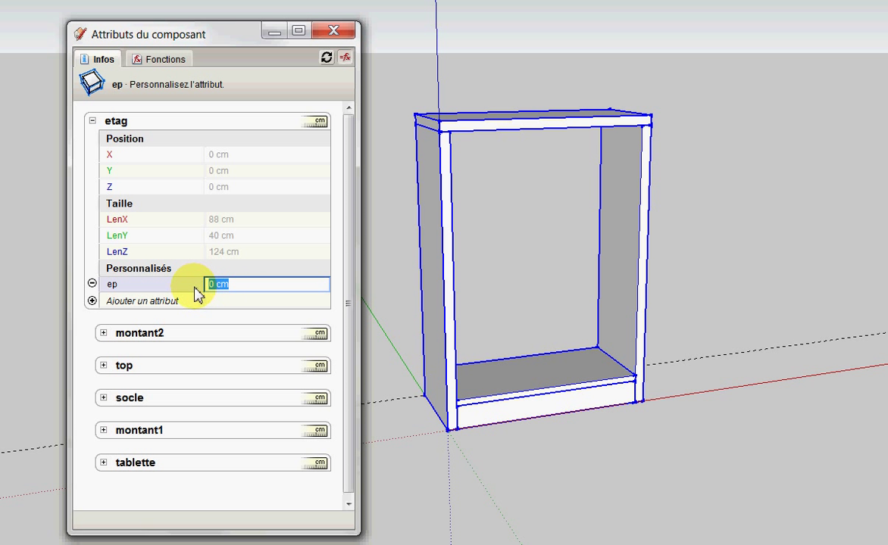
key("Return")
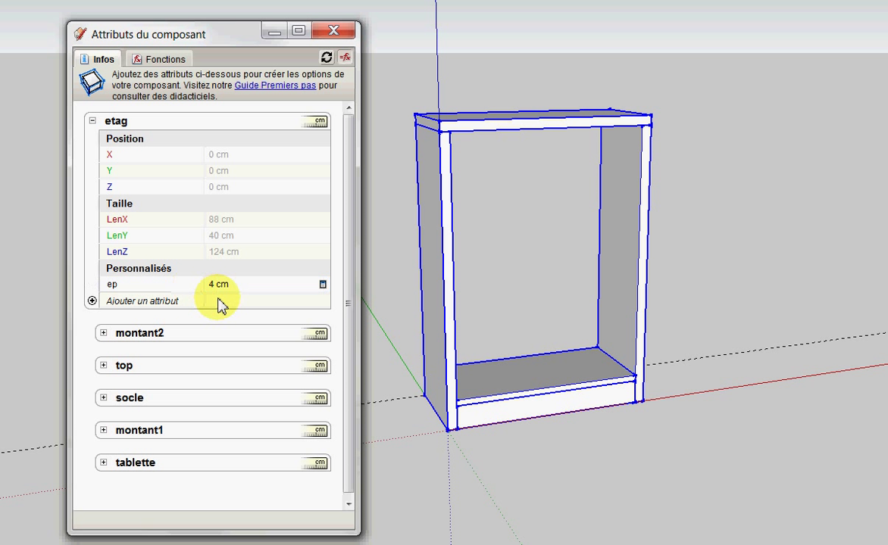
left_click(93, 300)
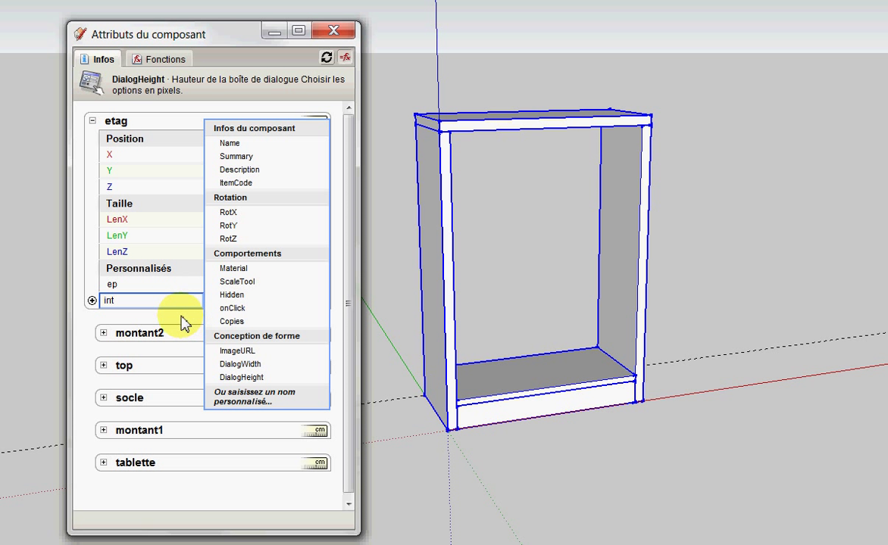
Create int as an editable text-field attribute in centimetres, displayed in millimetres
key("Return")
left_click(323, 301)
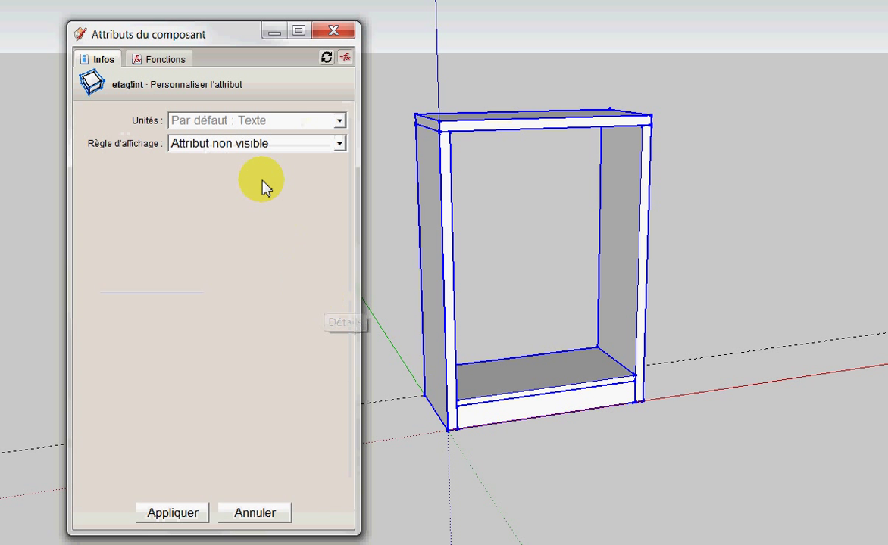
left_click(339, 144)
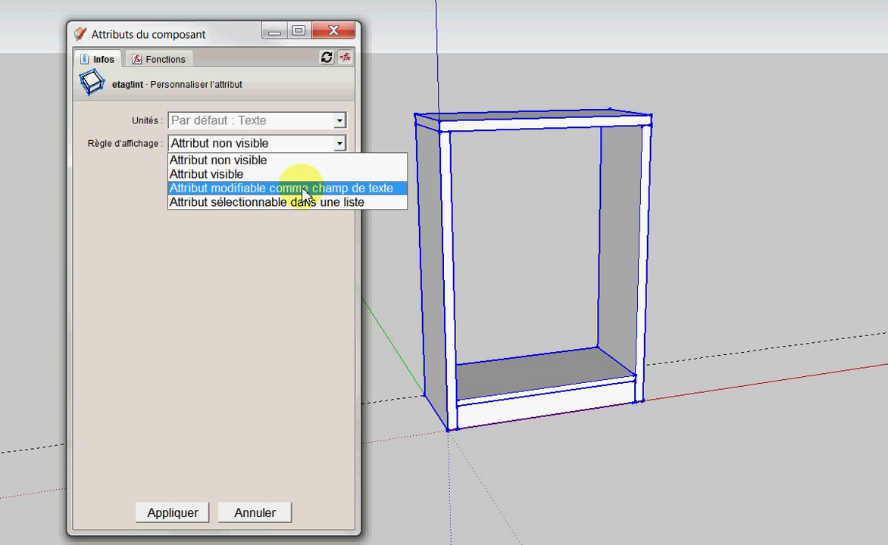
left_click(302, 189)
left_click(342, 120)
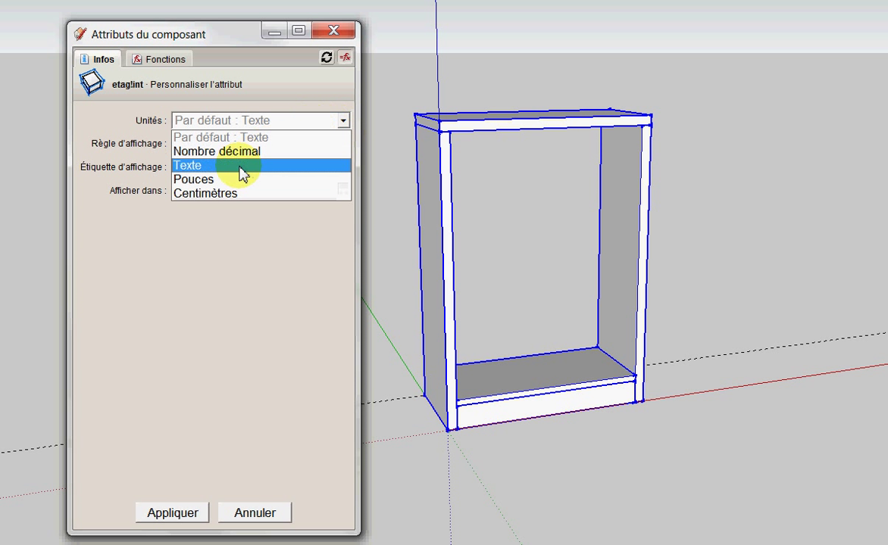
left_click(234, 192)
left_click(341, 190)
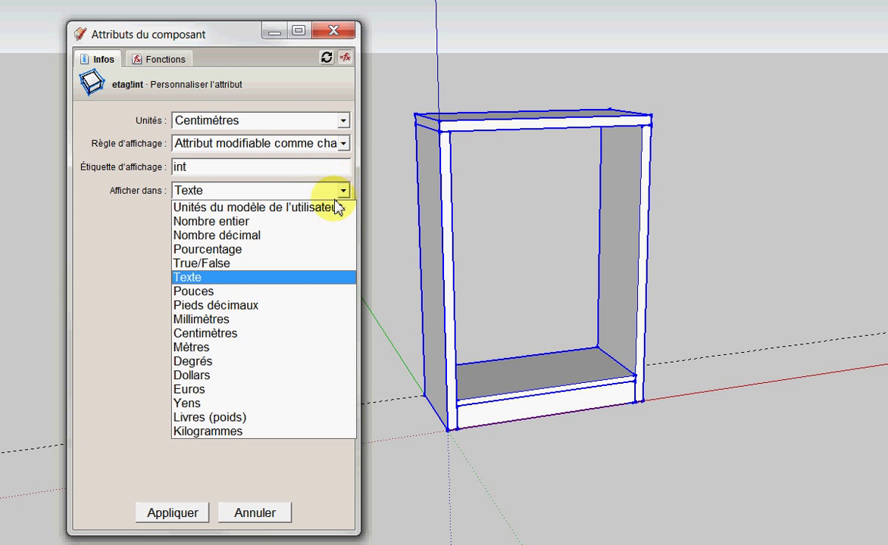
left_click(235, 320)
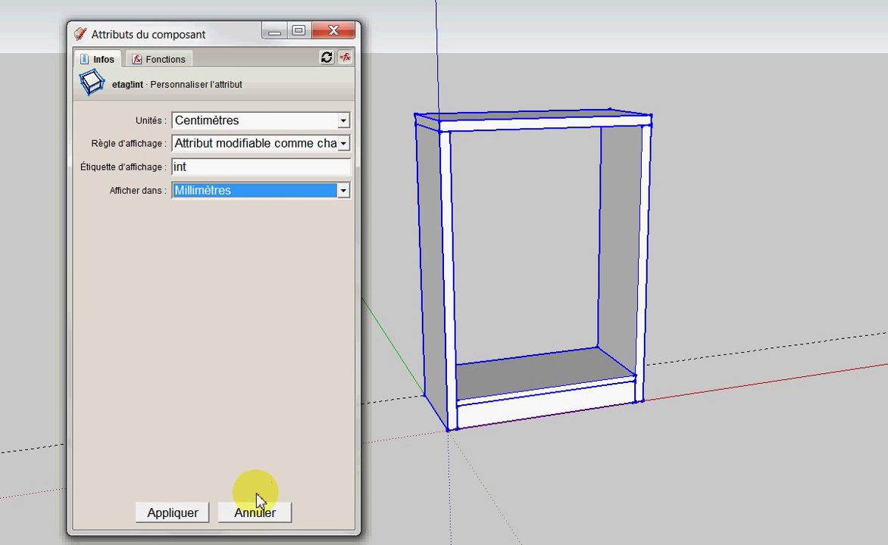
left_click(185, 520)
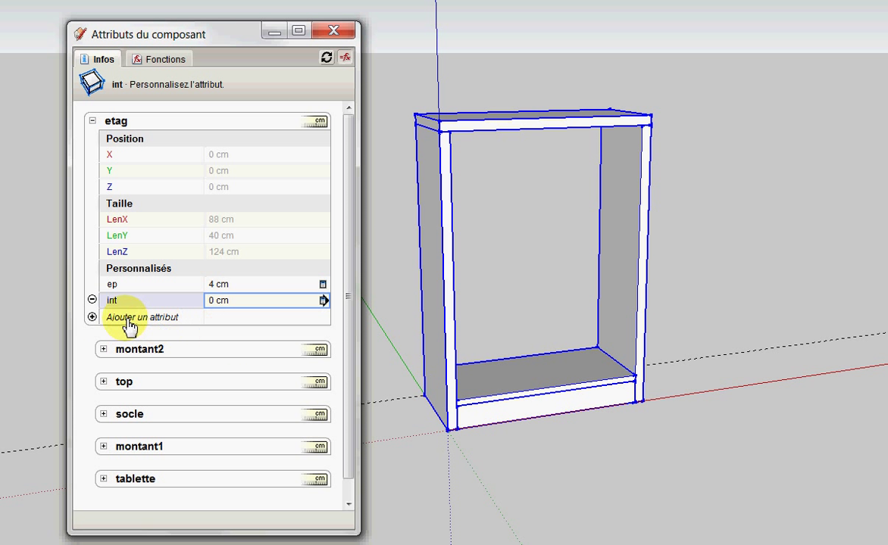
Add a third custom attribute named soc to etag
left_click(91, 318)
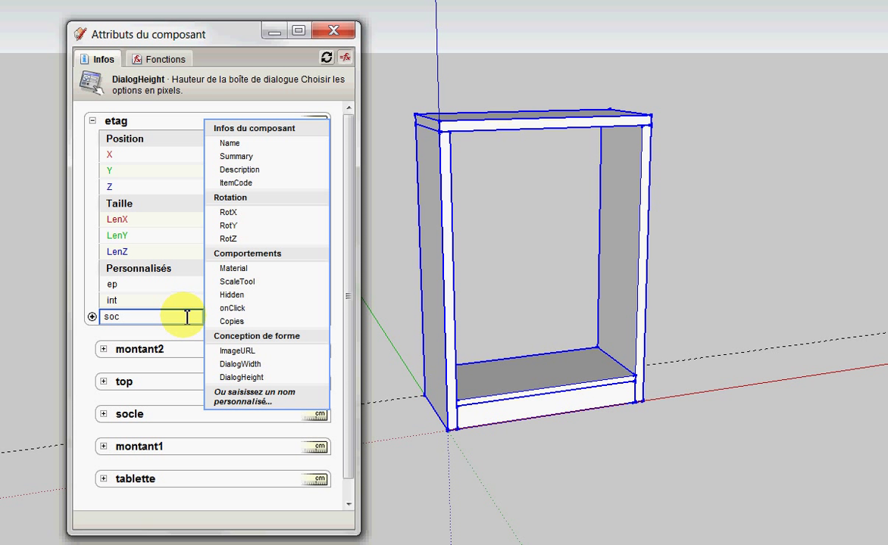
key("Return")
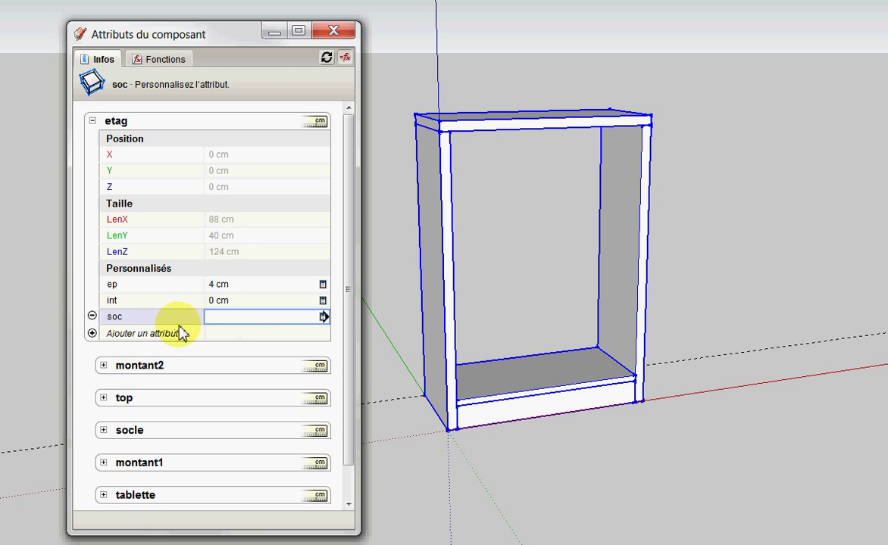
Set soc's units to Centimètres and apply
left_click(327, 318)
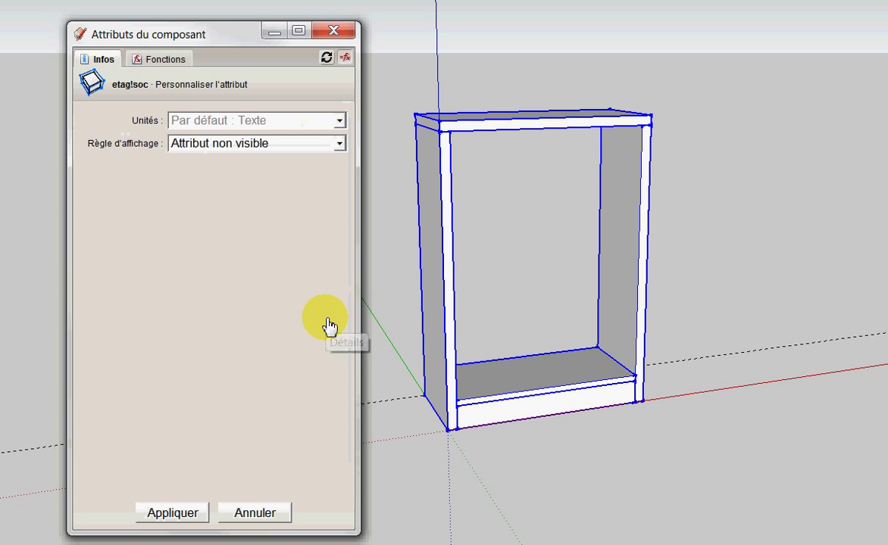
left_click(337, 123)
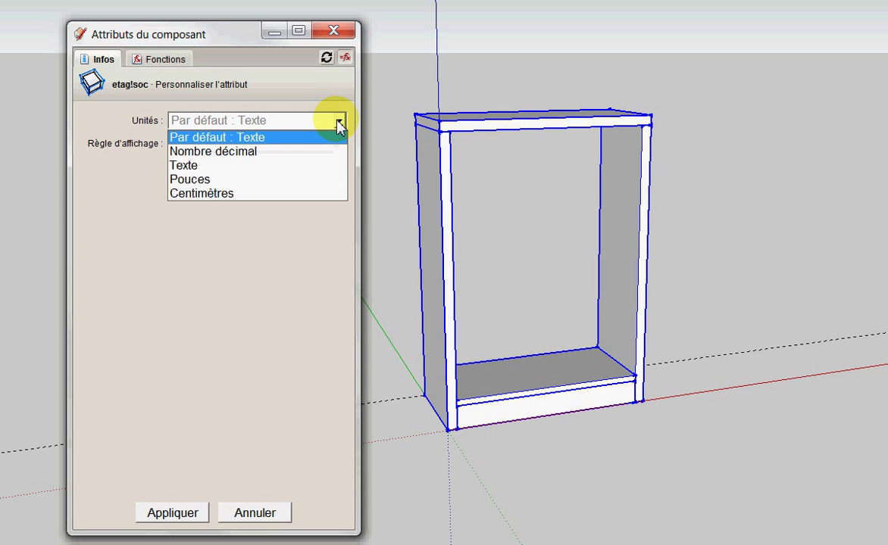
left_click(209, 195)
left_click(177, 514)
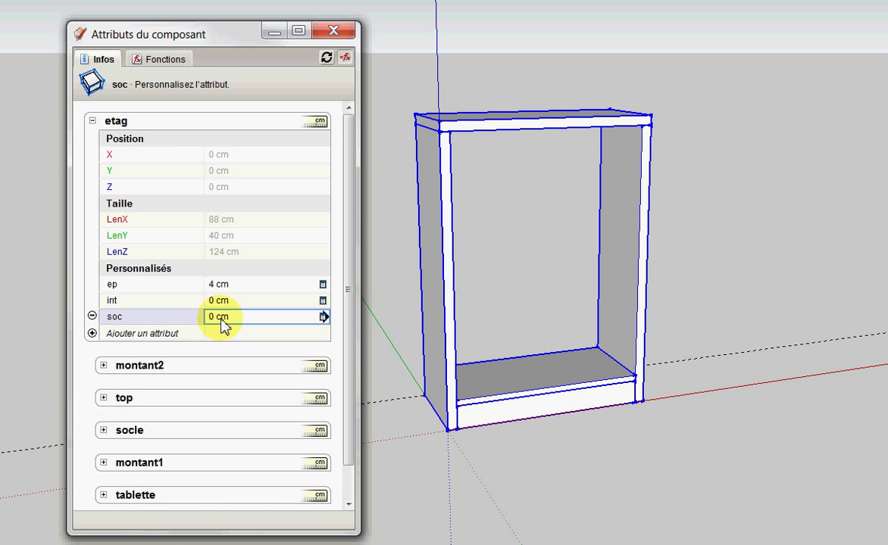
Set soc's value to 10 cm
left_click(232, 318)
left_click_drag(231, 315, 188, 323)
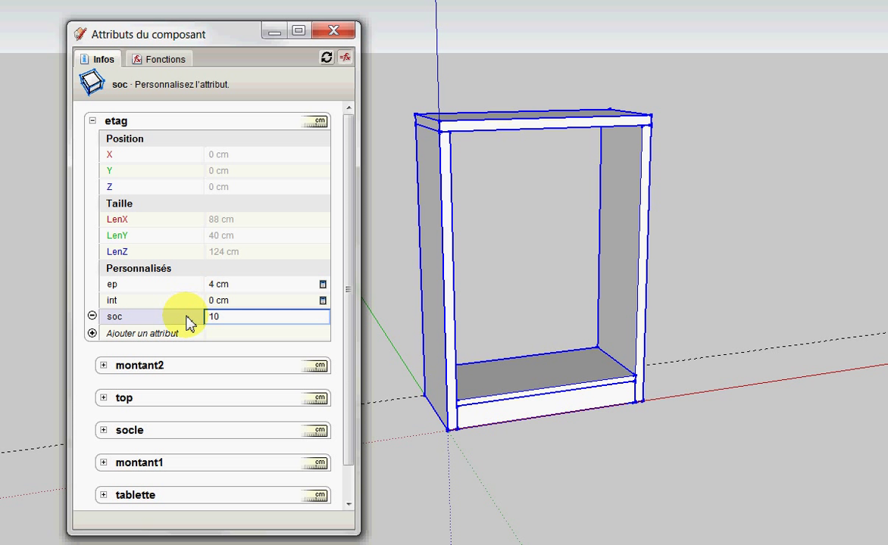
type("10")
key("Return")
Set int to 30 cm, then select montant1 inside etag
left_click(221, 301)
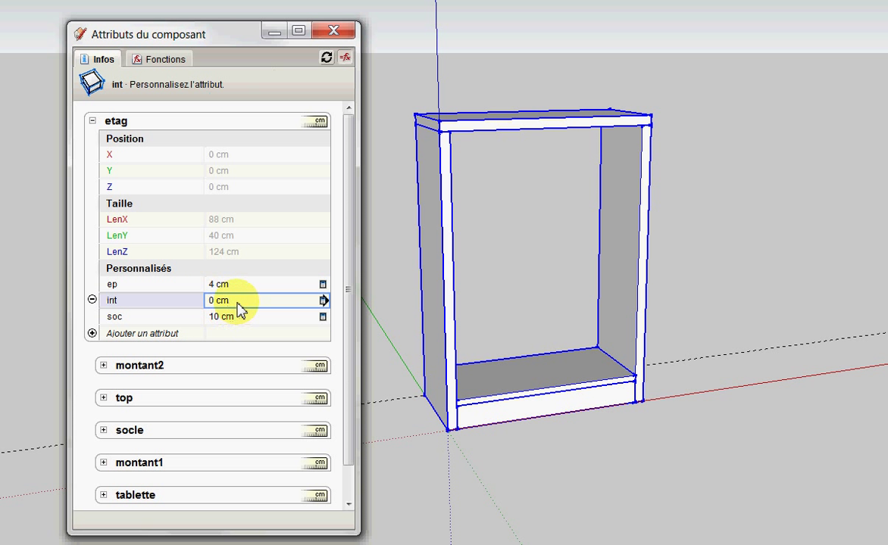
left_click(188, 304)
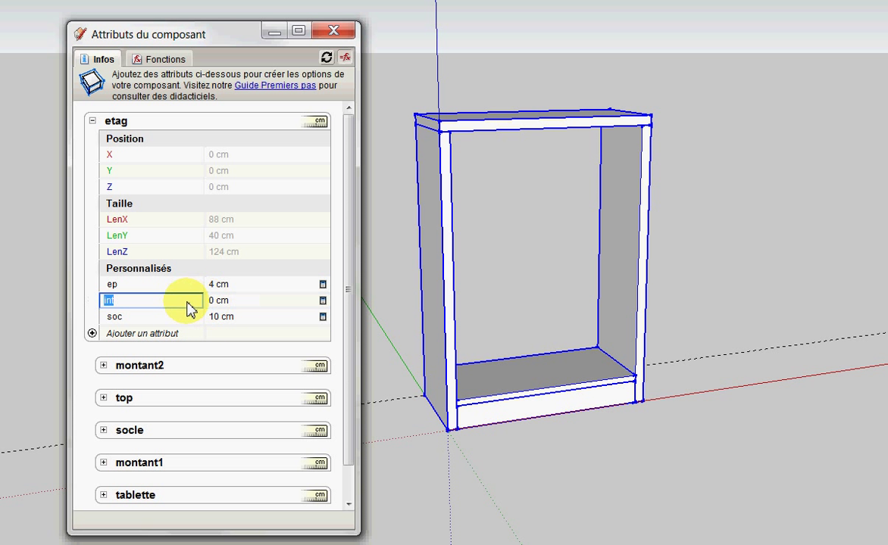
left_click(227, 303)
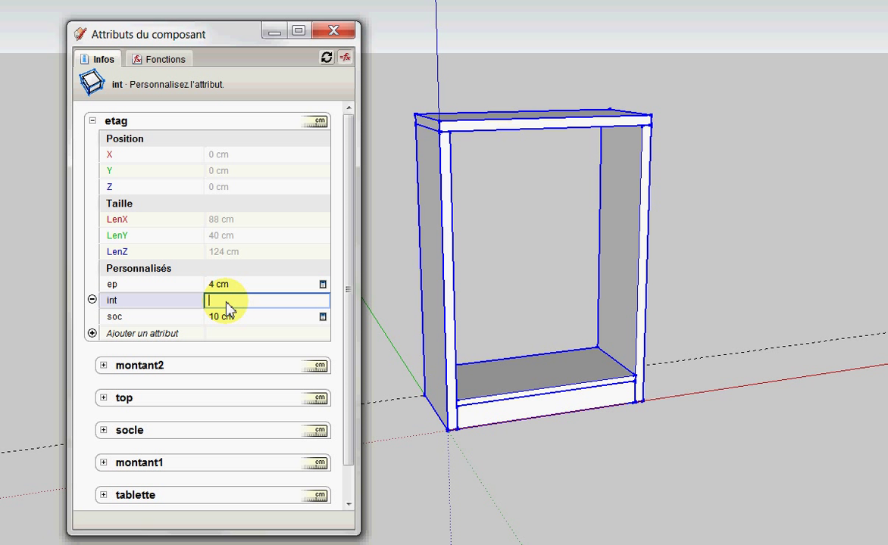
left_click(254, 315)
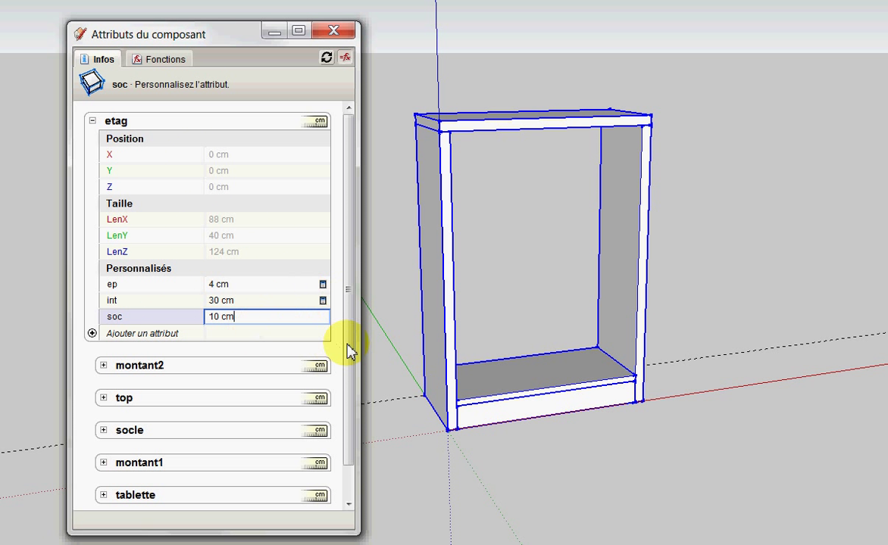
double_click(440, 306)
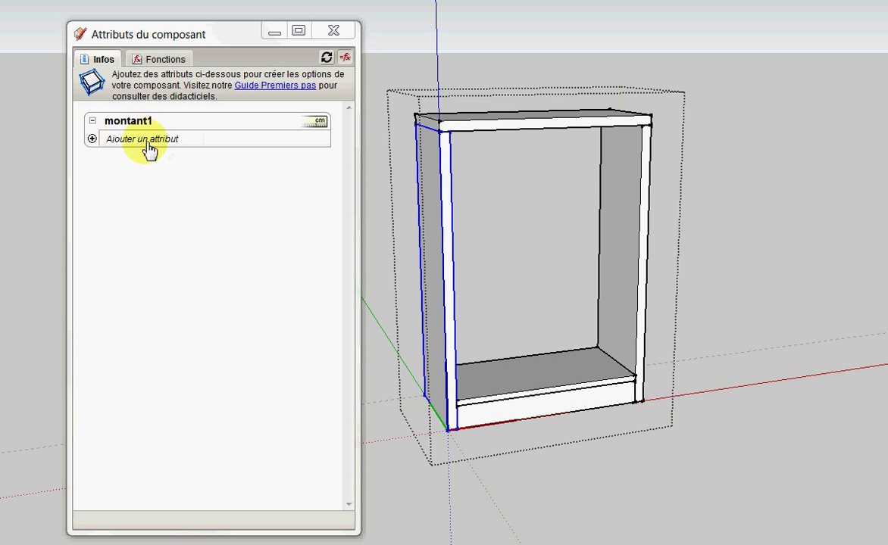
Add Position (X, Y, Z) and Taille (LenX 4, LenY 40, LenZ 120 cm) attributes to montant1
left_click(92, 139)
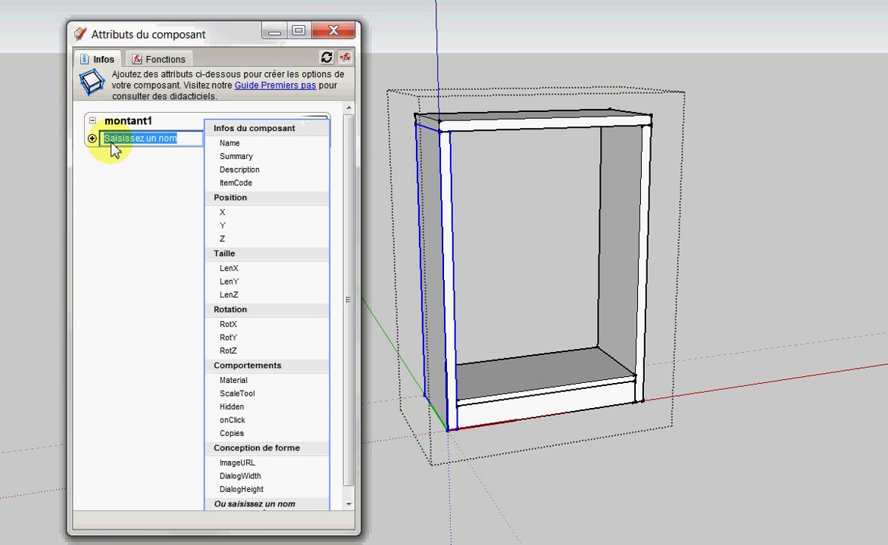
left_click(227, 199)
left_click(92, 206)
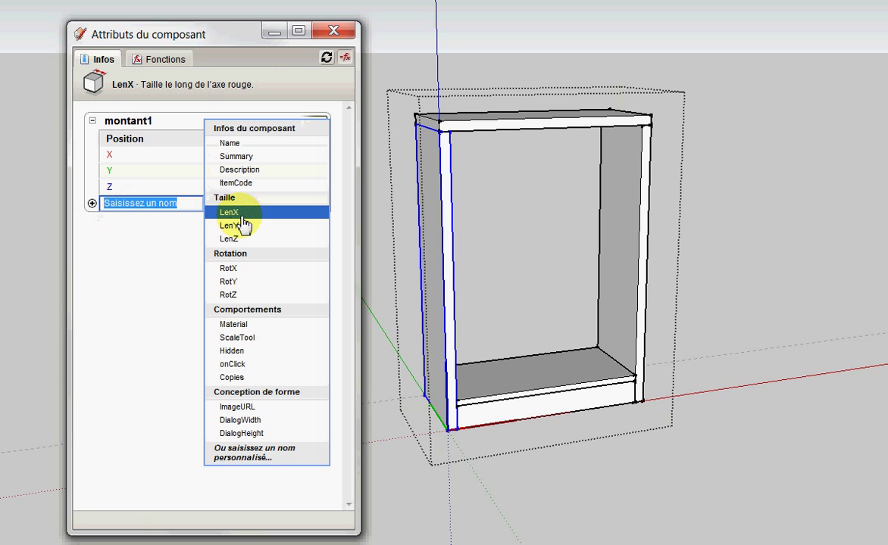
left_click(222, 201)
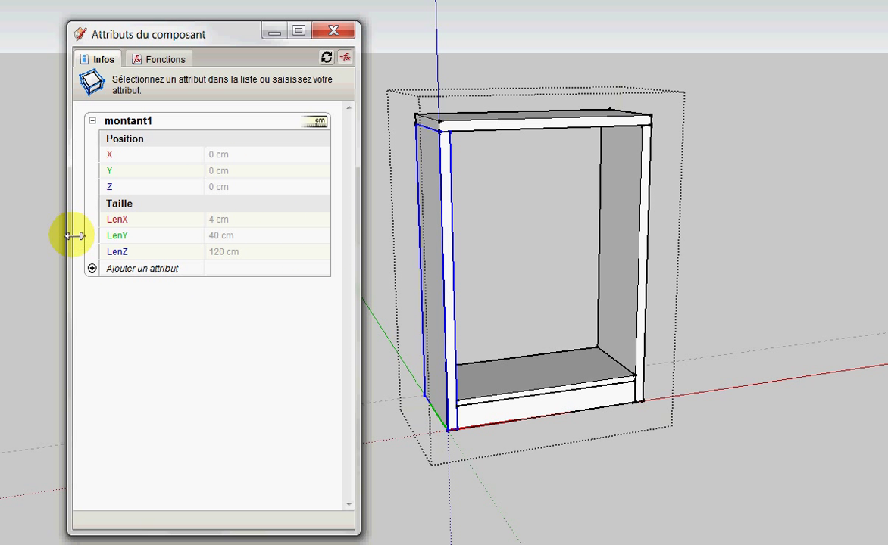
left_click(250, 220)
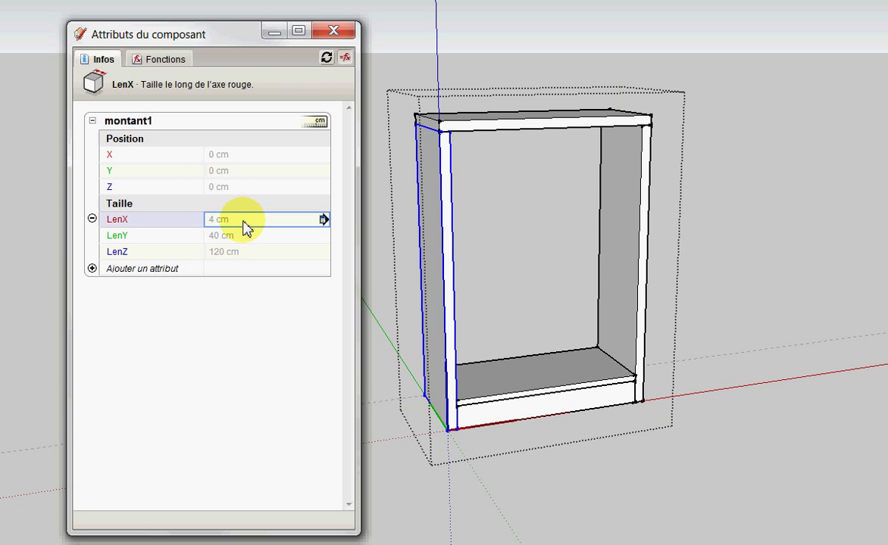
Replace montant1's LenX with =etag!ep and LenY with the =etag!Leny formula
left_click_drag(235, 220, 199, 222)
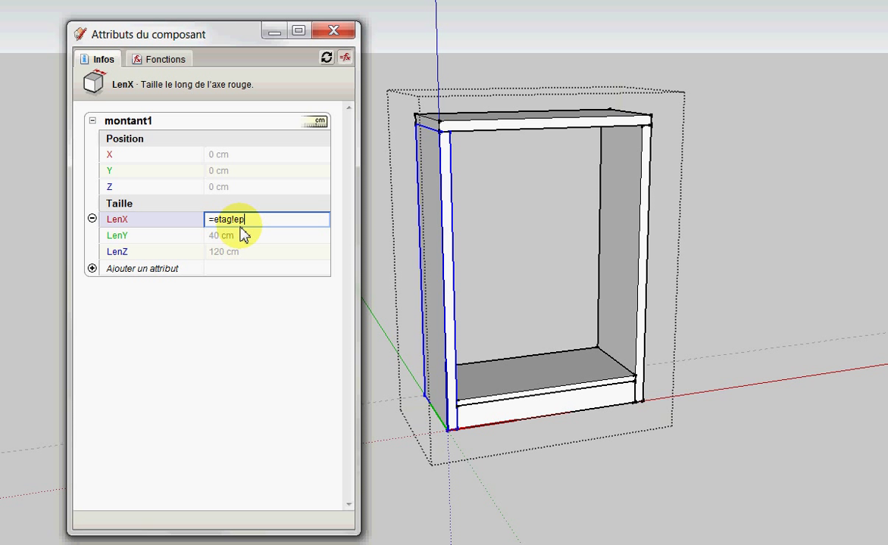
left_click(242, 235)
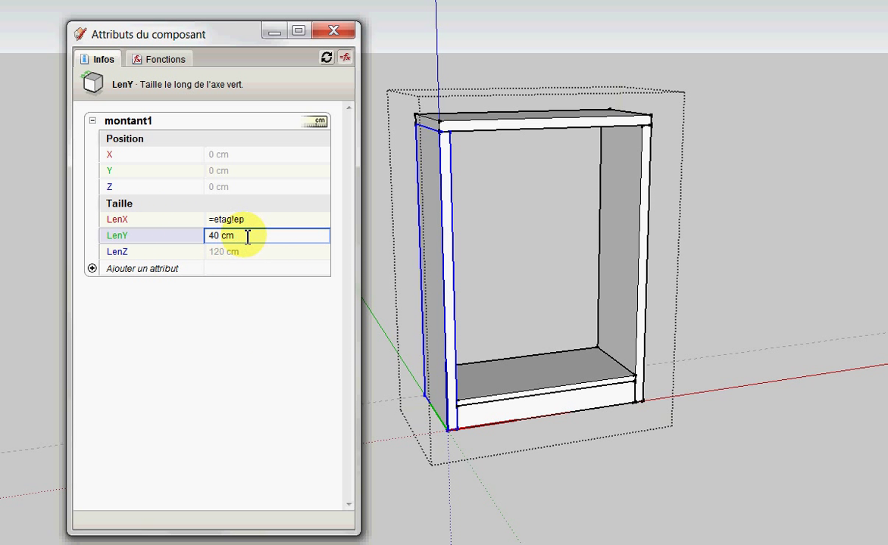
left_click_drag(247, 237, 203, 237)
type("=et")
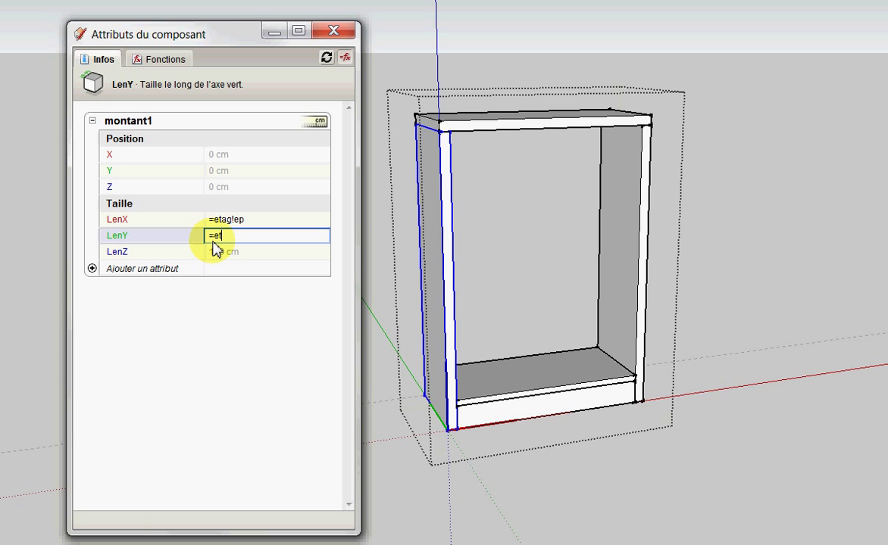
type("ag!Leny")
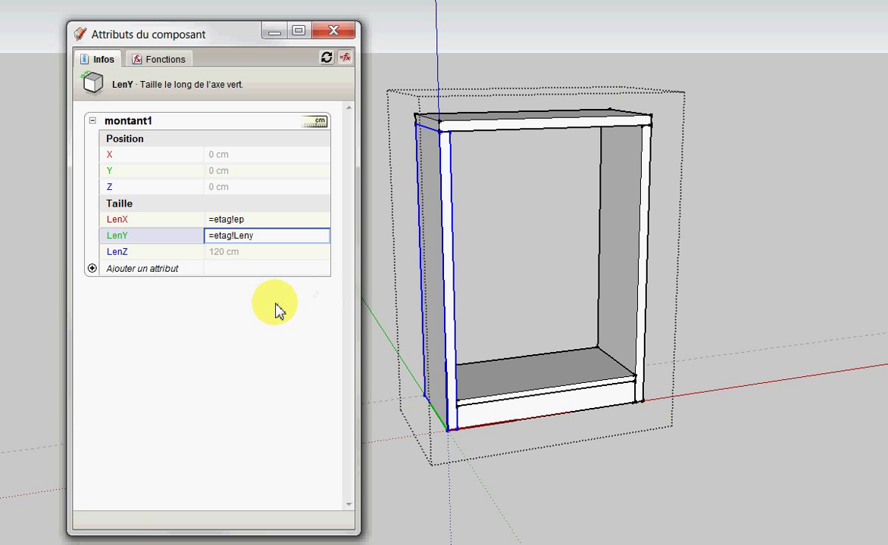
Set montant1's LenZ formula to =etag!Lenz-etag!ep
left_click(254, 253)
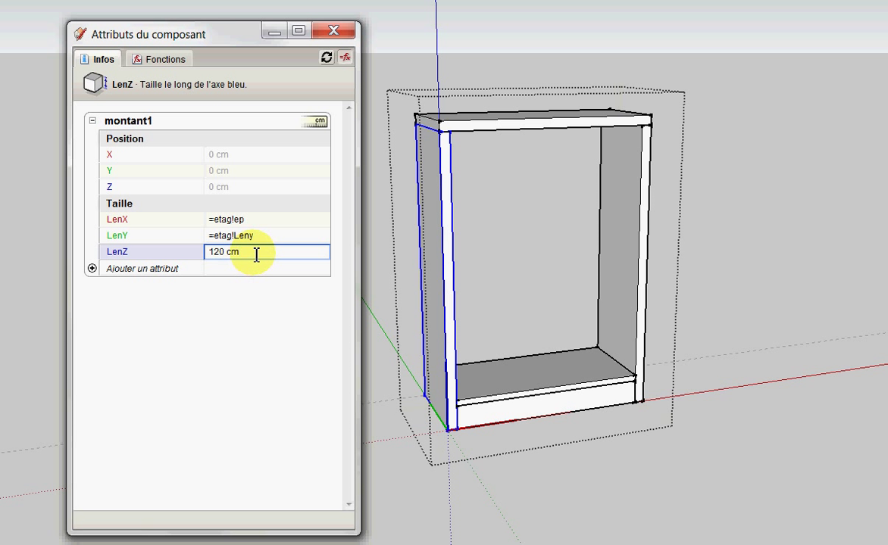
left_click_drag(254, 252, 201, 253)
type("=")
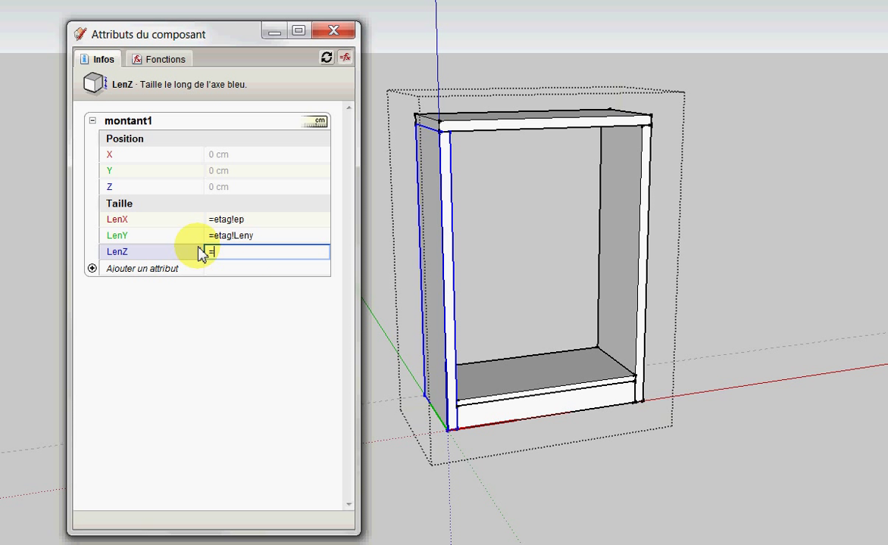
type("etag!Lenz")
key("Return")
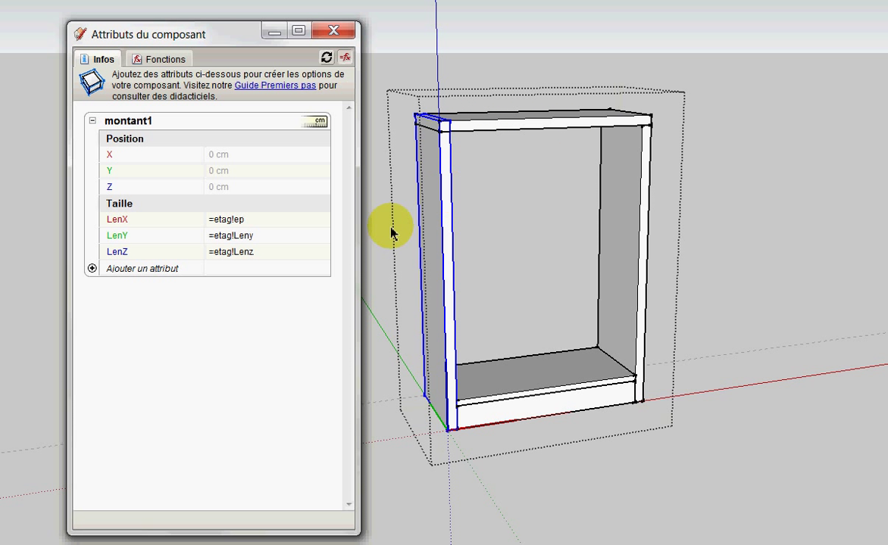
left_click(261, 254)
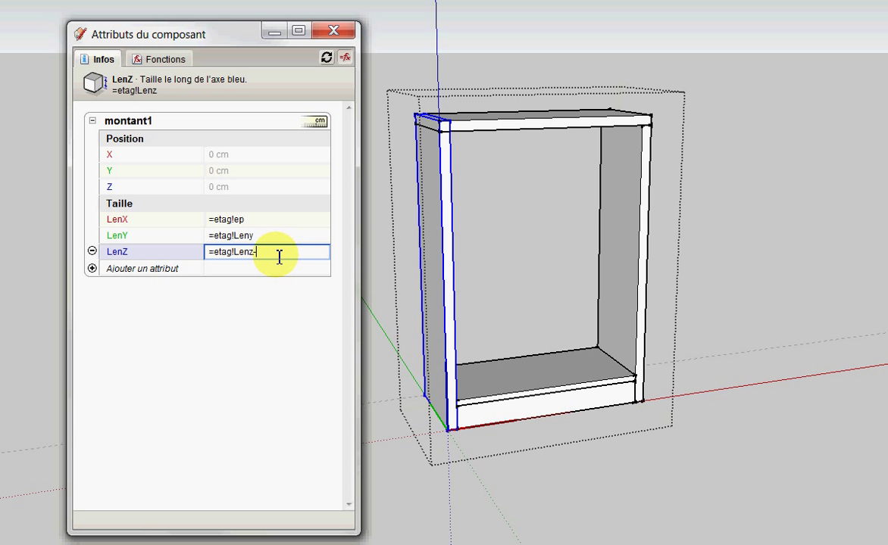
type("-etag!ep")
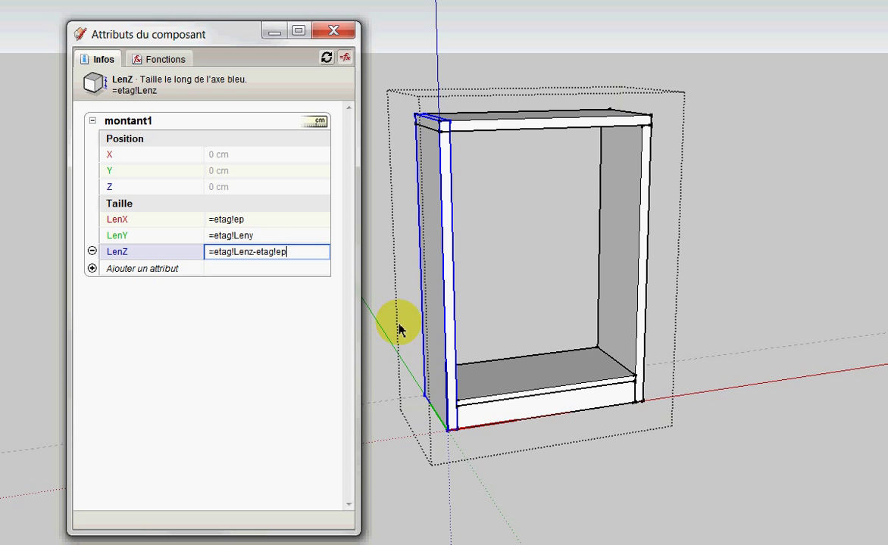
key("Return")
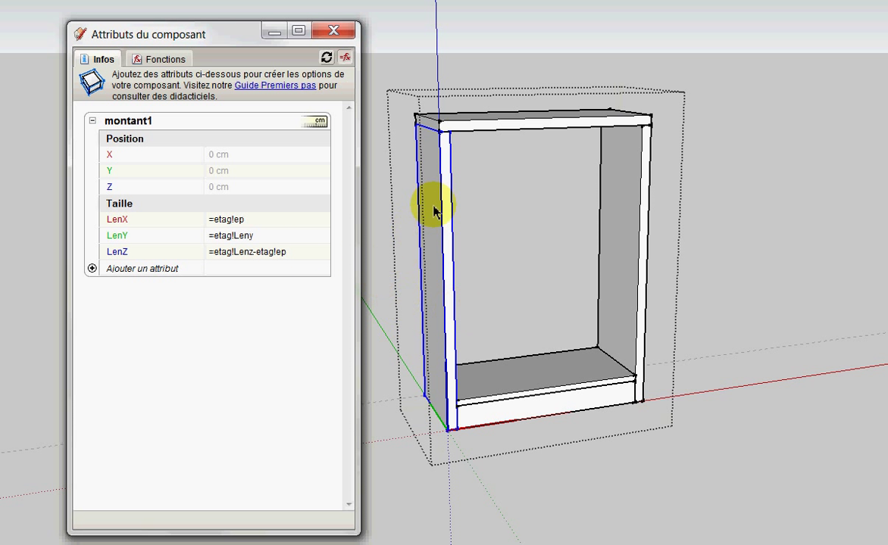